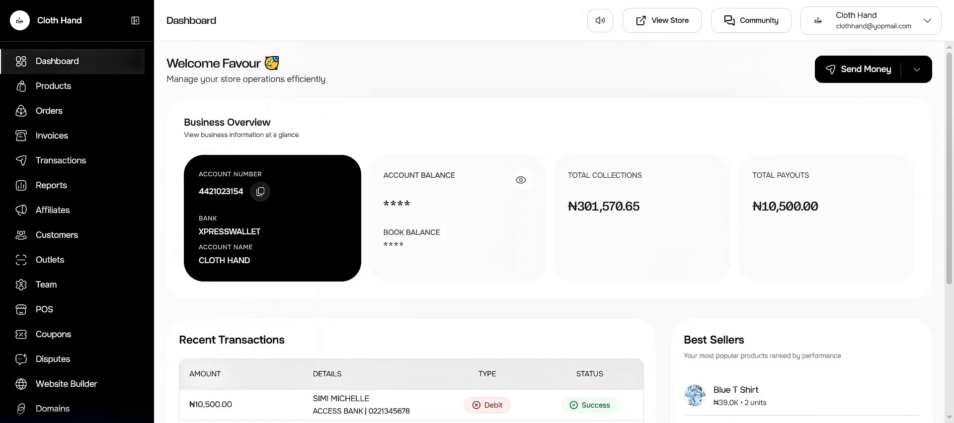
Start a new team role named Inventory stock keeper, described as "Ensure proper management of stocks and inventory. Manage day to day stock activities".
{"action": "left_click", "coordinate": [88, 295]}
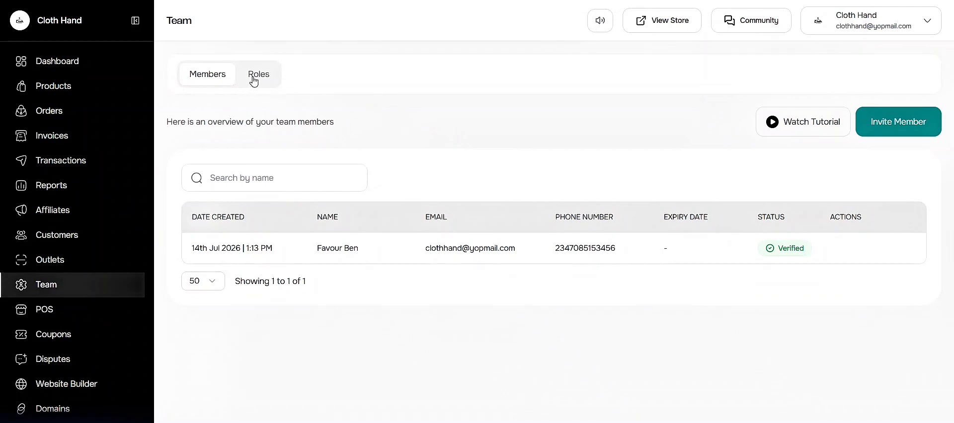
{"action": "left_click", "coordinate": [278, 84]}
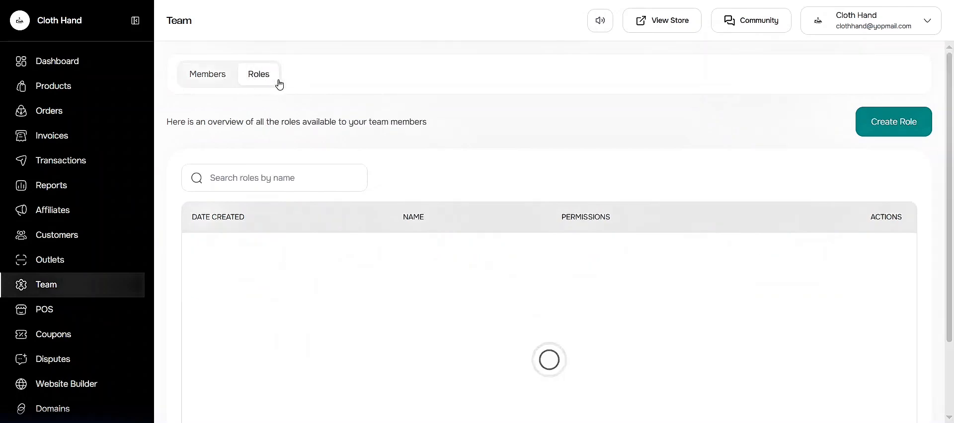
{"action": "left_click", "coordinate": [898, 128]}
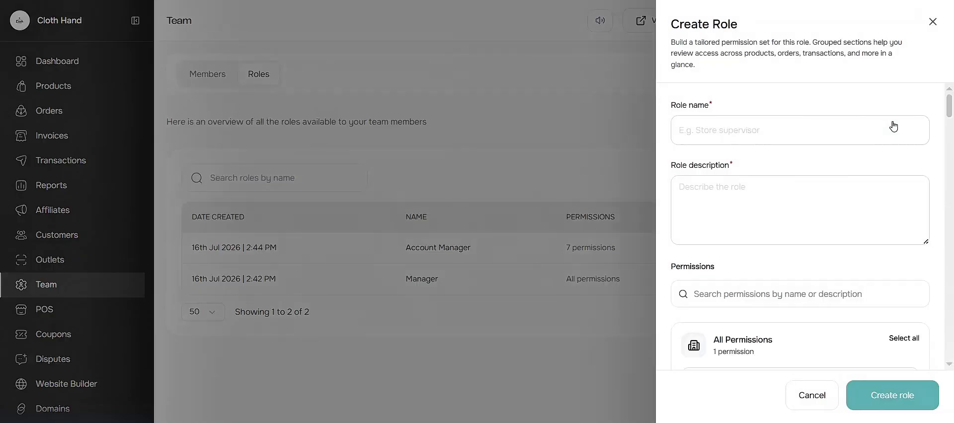
{"action": "left_click", "coordinate": [897, 129]}
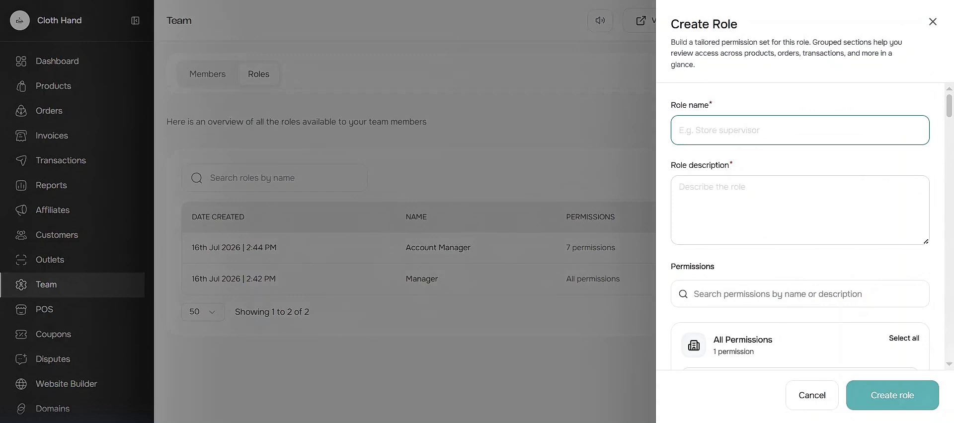
{"action": "type", "text": "Inventory stock keeper"}
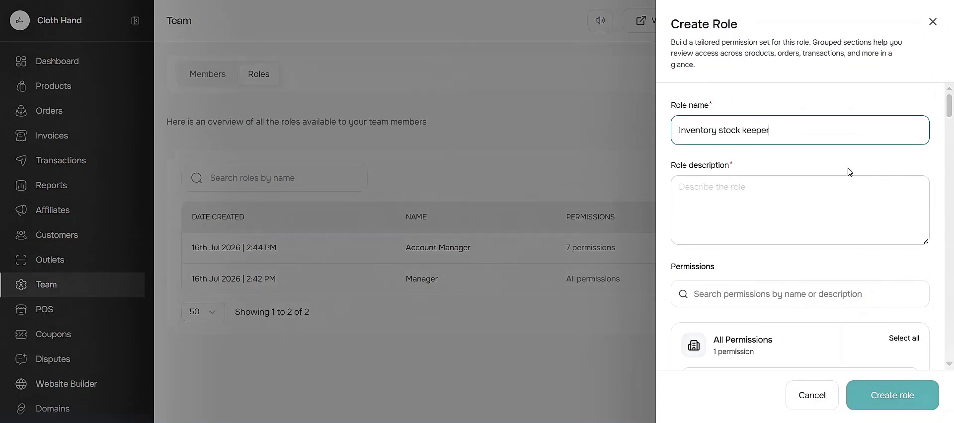
{"action": "key", "text": "Tab"}
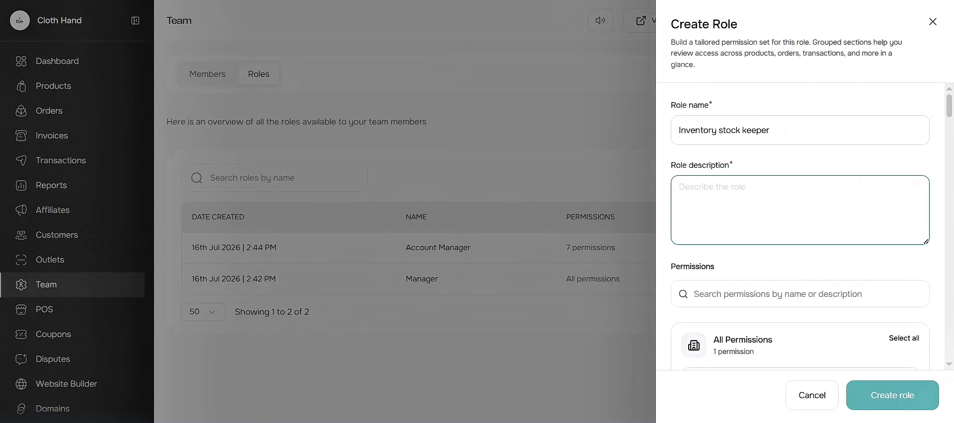
{"action": "type", "text": "Ensure proper management of stocks and inventory. Manage day to day stock activities"}
Grant the role all three Products permissions.
{"action": "scroll", "coordinate": [864, 251], "scroll_direction": "down", "scroll_amount": 2}
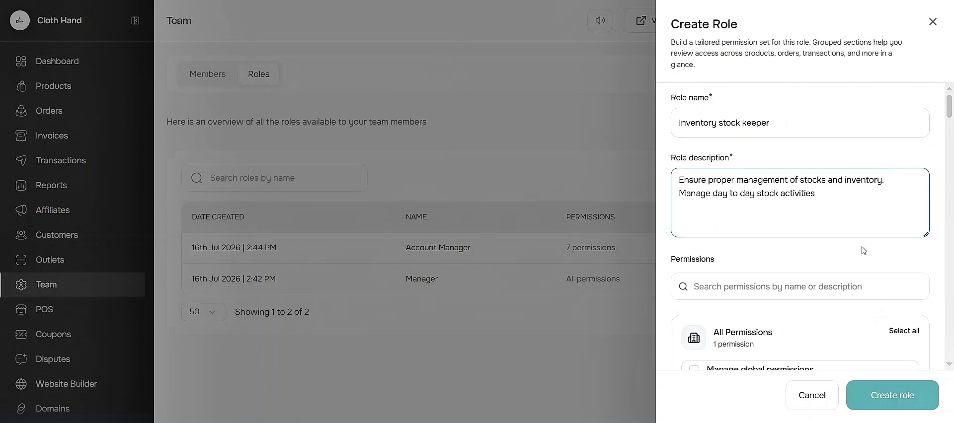
{"action": "scroll", "coordinate": [863, 250], "scroll_direction": "down", "scroll_amount": 3}
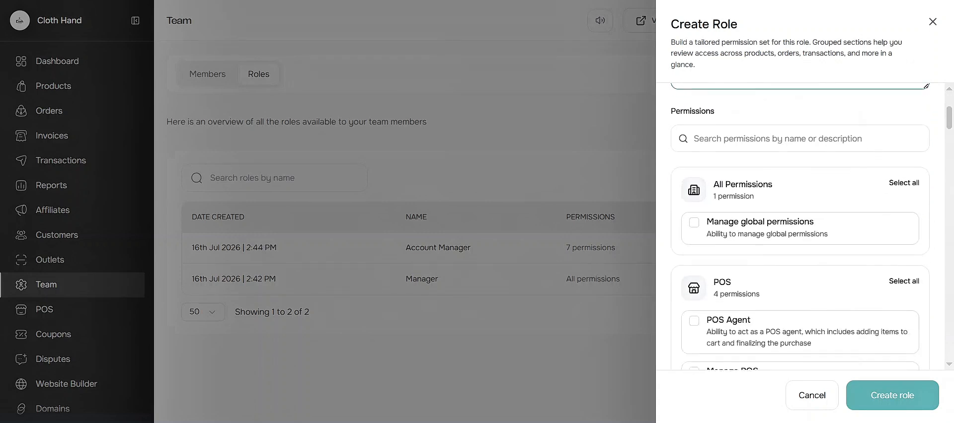
{"action": "scroll", "coordinate": [800, 232], "scroll_direction": "down", "scroll_amount": 1}
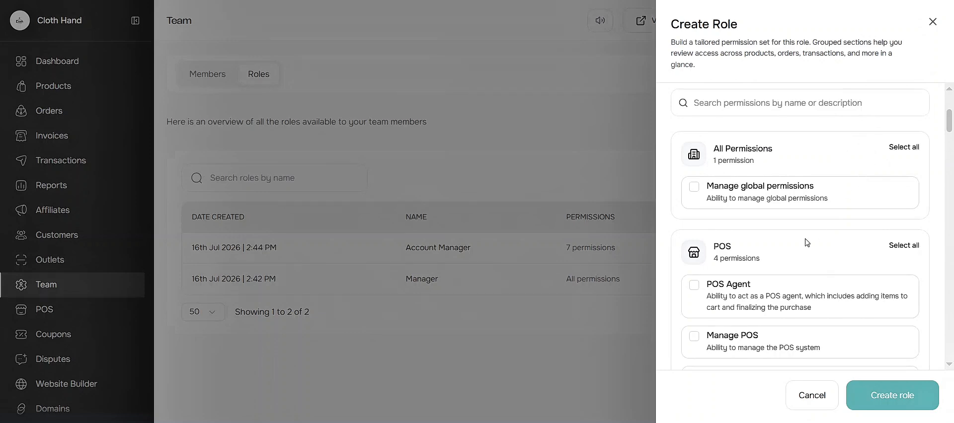
{"action": "scroll", "coordinate": [807, 243], "scroll_direction": "down", "scroll_amount": 2}
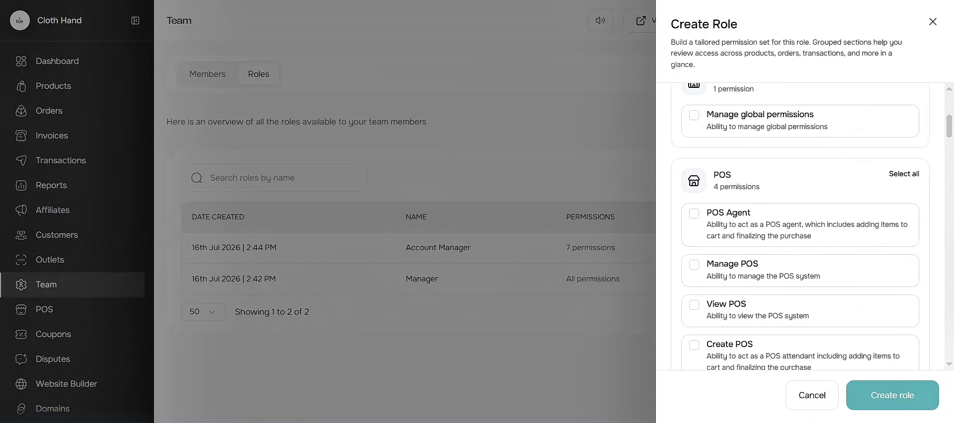
{"action": "scroll", "coordinate": [800, 227], "scroll_direction": "down", "scroll_amount": 2}
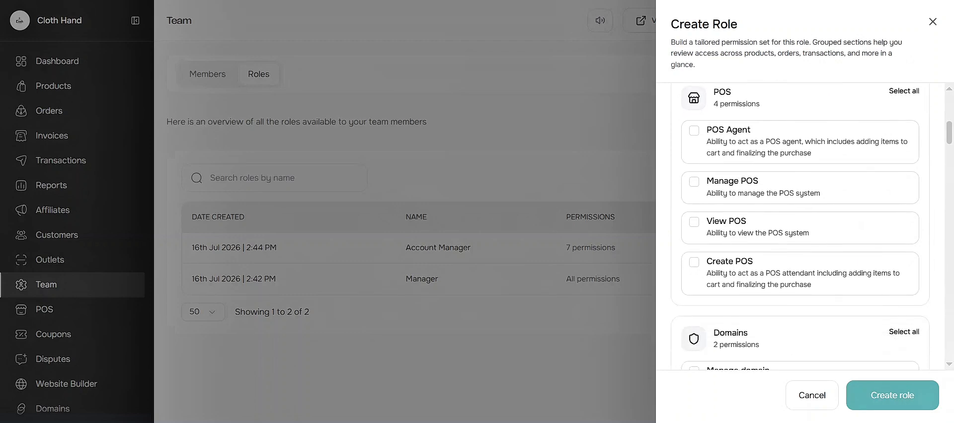
{"action": "scroll", "coordinate": [800, 227], "scroll_direction": "up", "scroll_amount": 5}
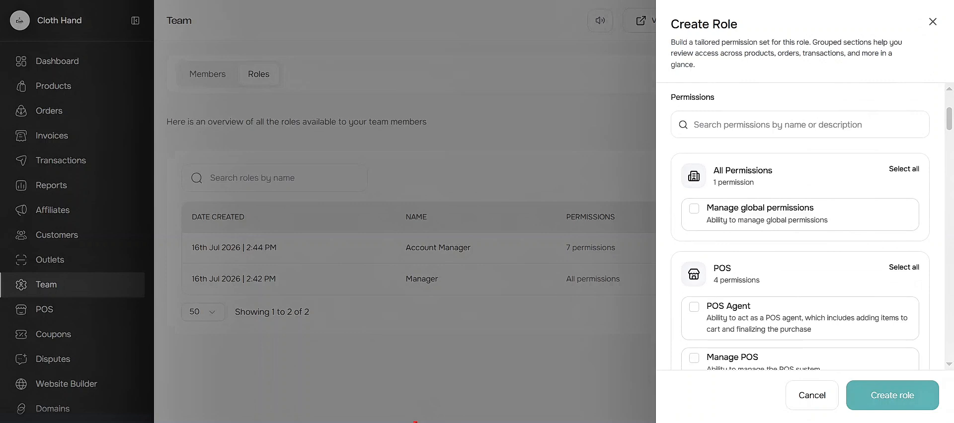
{"action": "scroll", "coordinate": [800, 227], "scroll_direction": "down", "scroll_amount": 5}
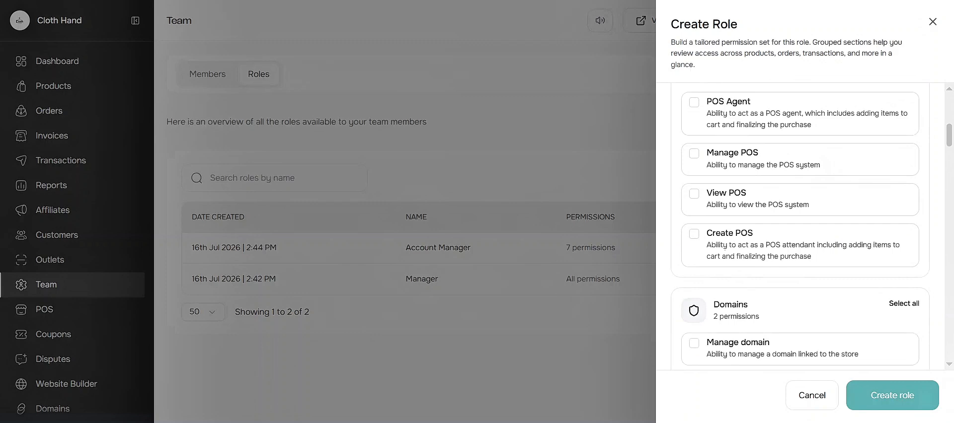
{"action": "scroll", "coordinate": [800, 227], "scroll_direction": "down", "scroll_amount": 3}
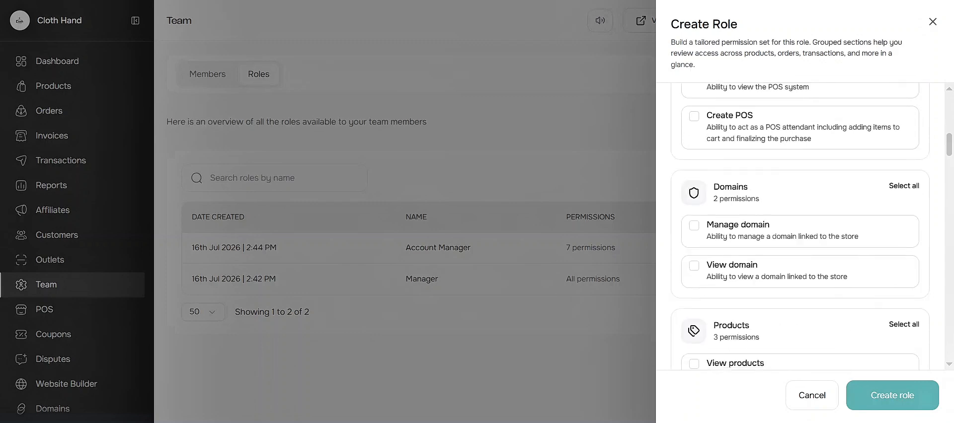
{"action": "scroll", "coordinate": [800, 227], "scroll_direction": "down", "scroll_amount": 3}
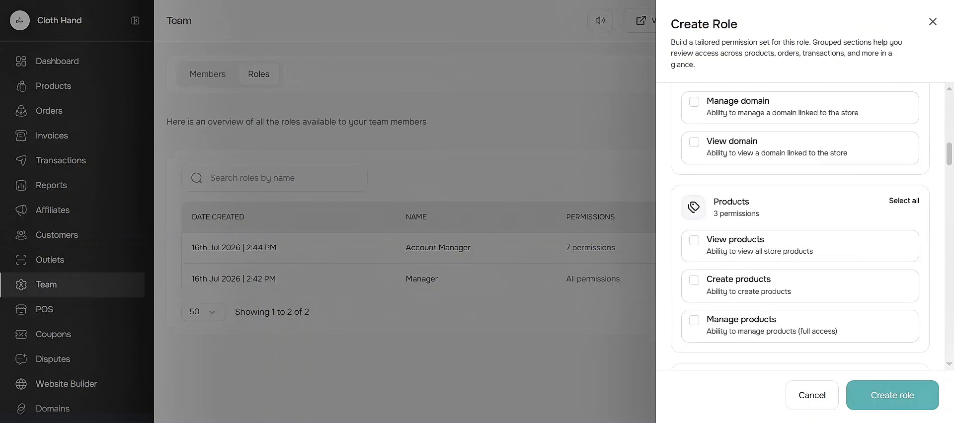
{"action": "scroll", "coordinate": [886, 252], "scroll_direction": "down", "scroll_amount": 1}
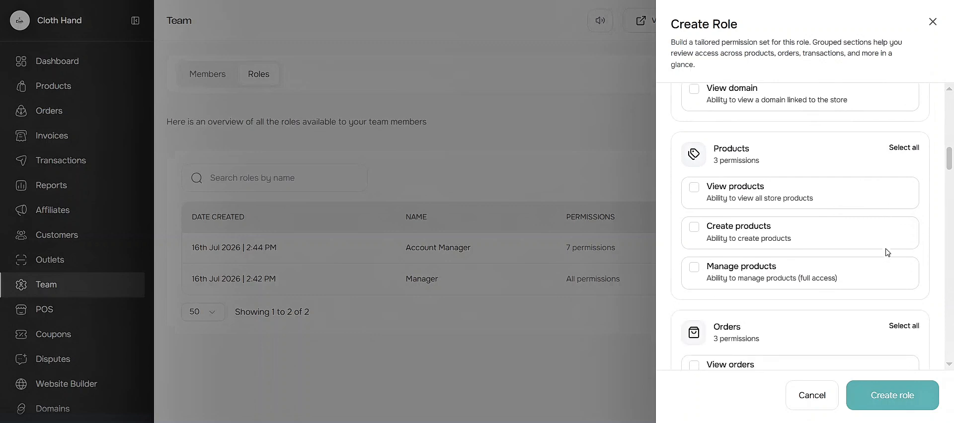
{"action": "left_click", "coordinate": [905, 149]}
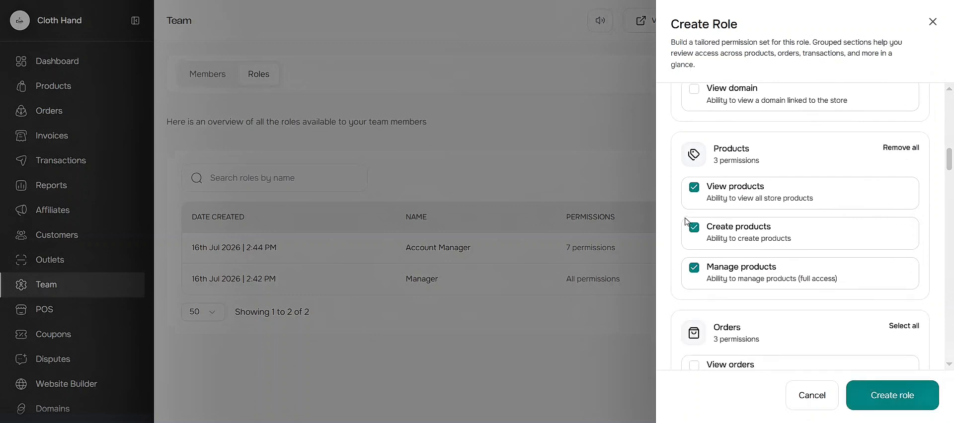
{"action": "left_click", "coordinate": [694, 187]}
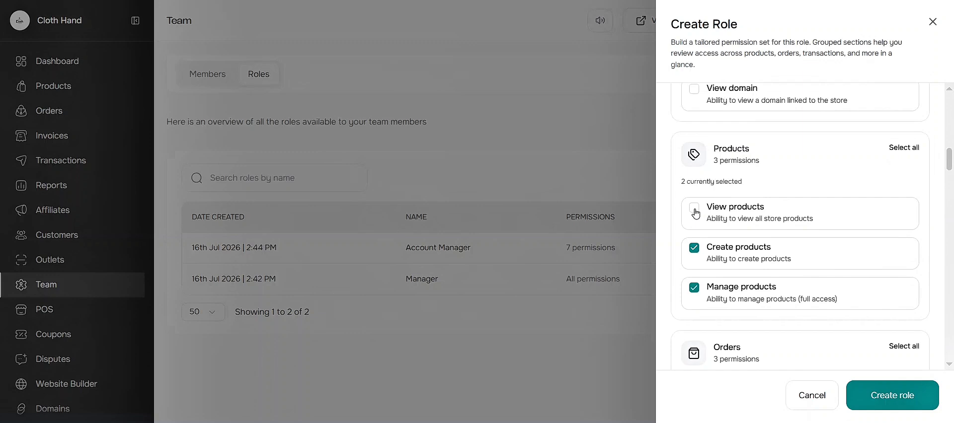
{"action": "left_click", "coordinate": [694, 208]}
Grant the role all Orders permissions and all Shipping permissions.
{"action": "scroll", "coordinate": [735, 240], "scroll_direction": "down", "scroll_amount": 3}
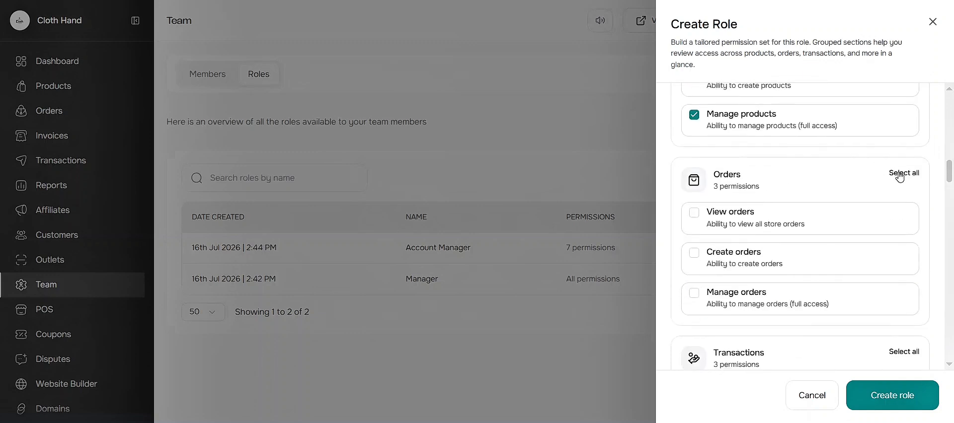
{"action": "left_click", "coordinate": [900, 175]}
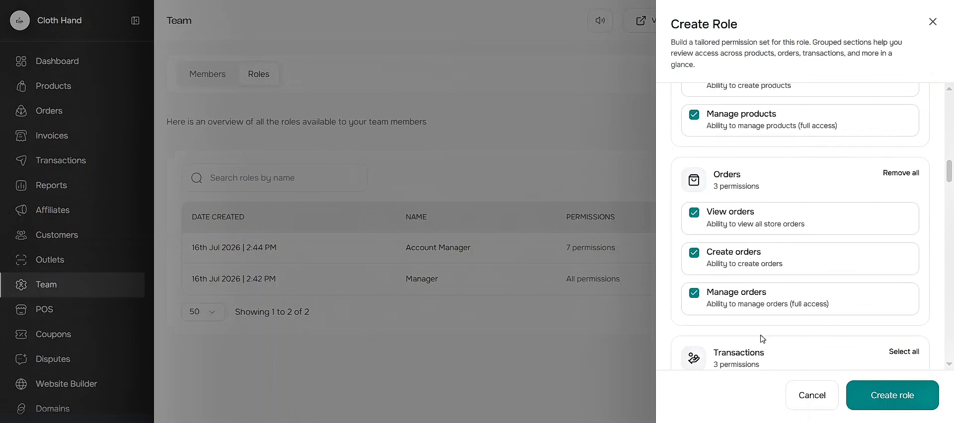
{"action": "scroll", "coordinate": [760, 338], "scroll_direction": "down", "scroll_amount": 6}
{"action": "scroll", "coordinate": [761, 337], "scroll_direction": "up", "scroll_amount": 2}
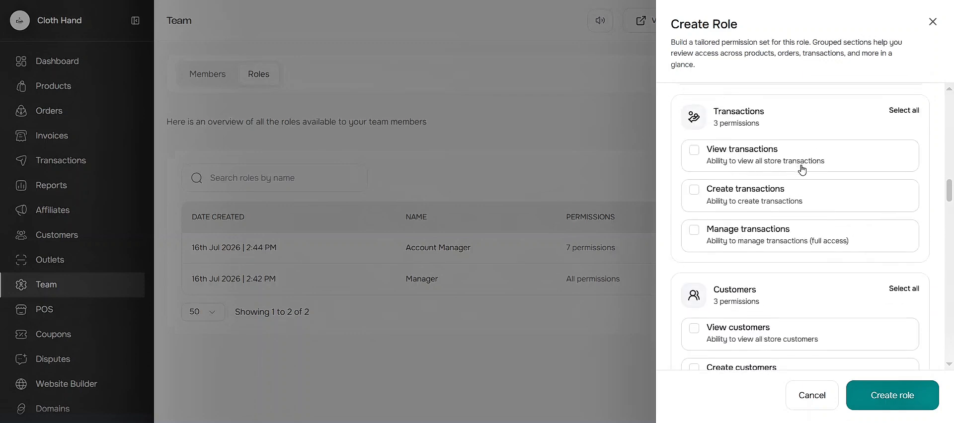
{"action": "scroll", "coordinate": [815, 263], "scroll_direction": "down", "scroll_amount": 3}
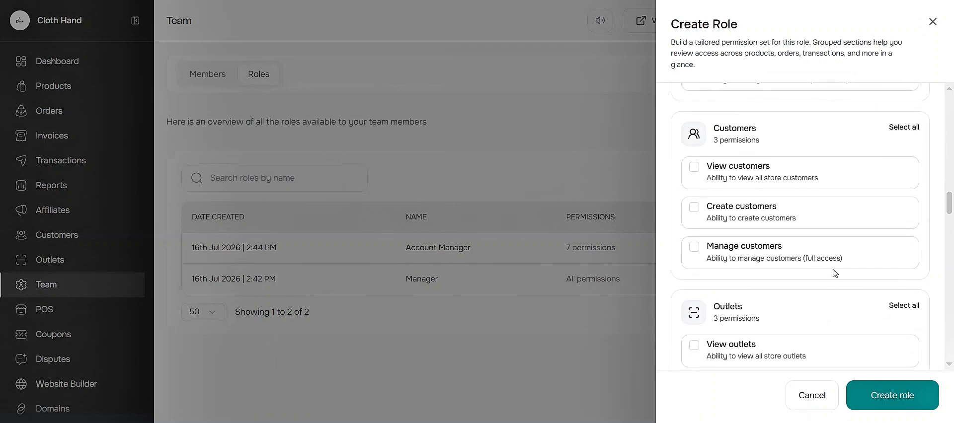
{"action": "scroll", "coordinate": [835, 273], "scroll_direction": "down", "scroll_amount": 10}
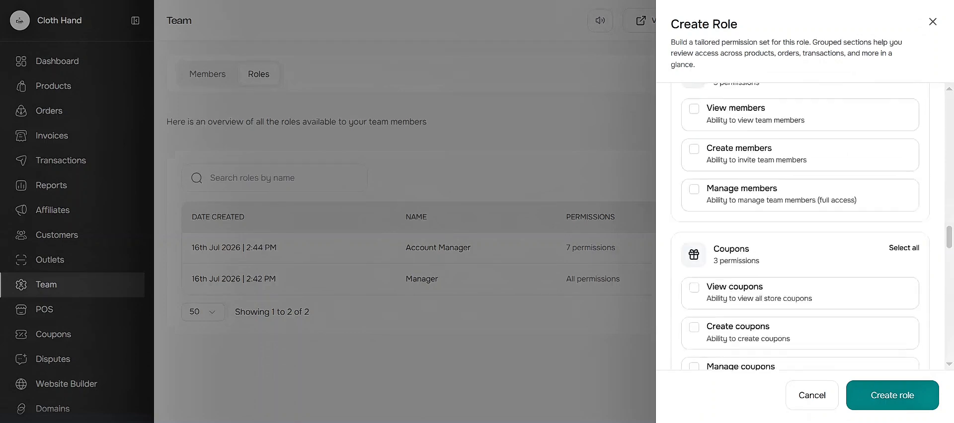
{"action": "scroll", "coordinate": [841, 148], "scroll_direction": "down", "scroll_amount": 4}
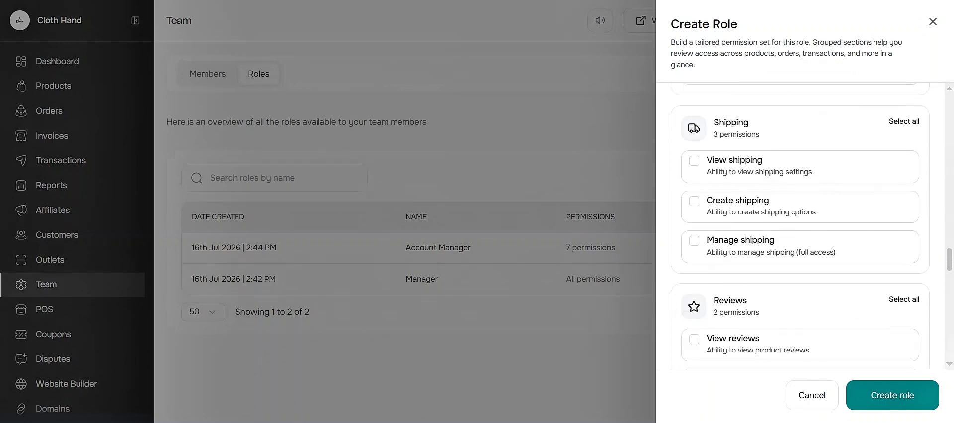
{"action": "left_click", "coordinate": [901, 122]}
Create the Inventory stock keeper role.
{"action": "scroll", "coordinate": [804, 212], "scroll_direction": "down", "scroll_amount": 8}
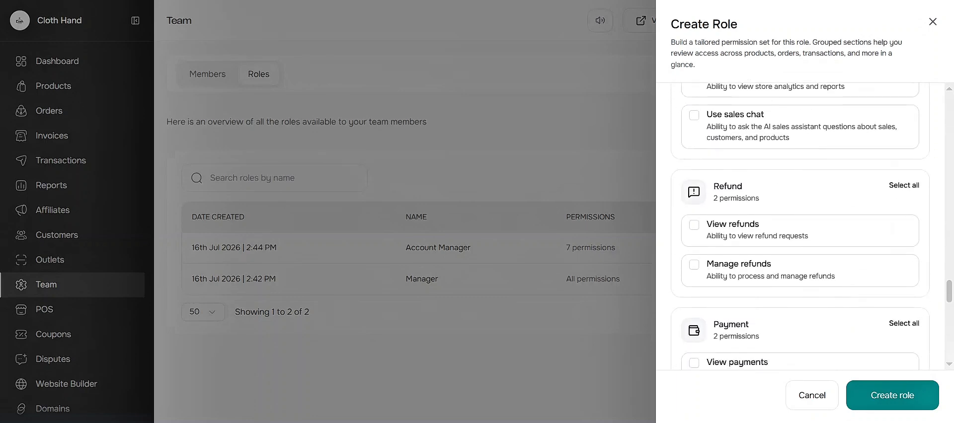
{"action": "scroll", "coordinate": [800, 226], "scroll_direction": "down", "scroll_amount": 3}
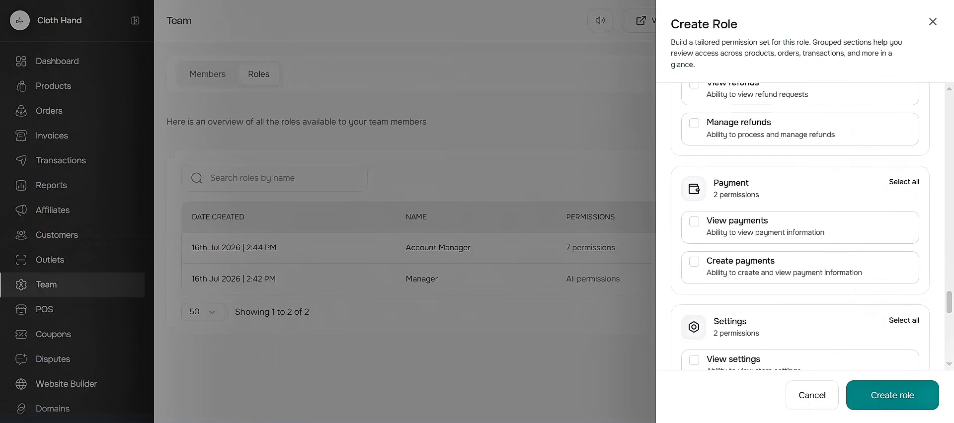
{"action": "scroll", "coordinate": [801, 227], "scroll_direction": "down", "scroll_amount": 10}
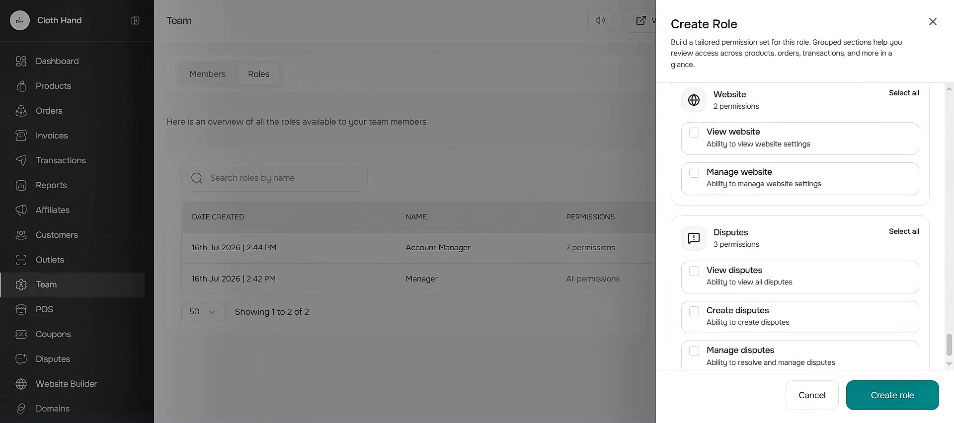
{"action": "scroll", "coordinate": [800, 227], "scroll_direction": "down", "scroll_amount": 1}
{"action": "scroll", "coordinate": [801, 226], "scroll_direction": "up", "scroll_amount": 6}
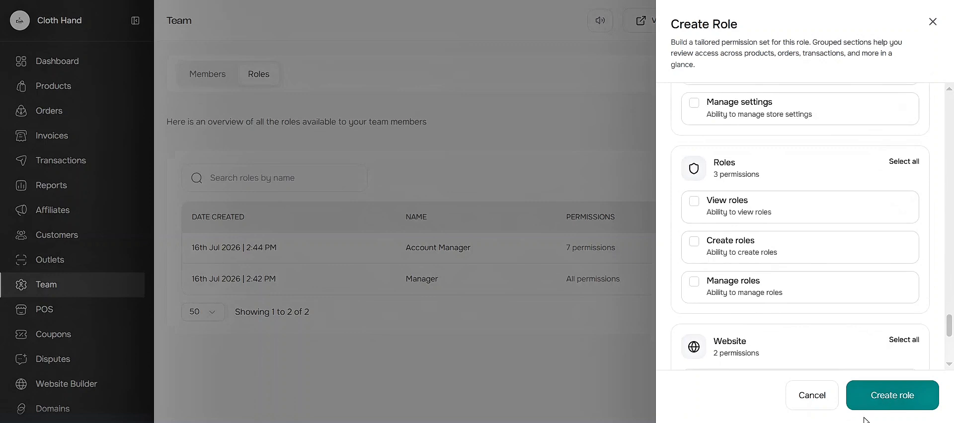
{"action": "left_click", "coordinate": [910, 398]}
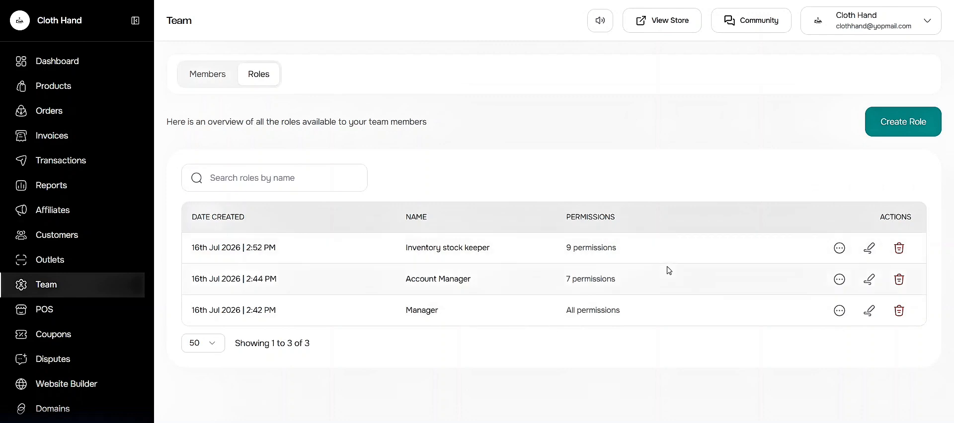
Review the Inventory stock keeper role in the edit panel and close it without saving.
{"action": "left_click", "coordinate": [869, 249]}
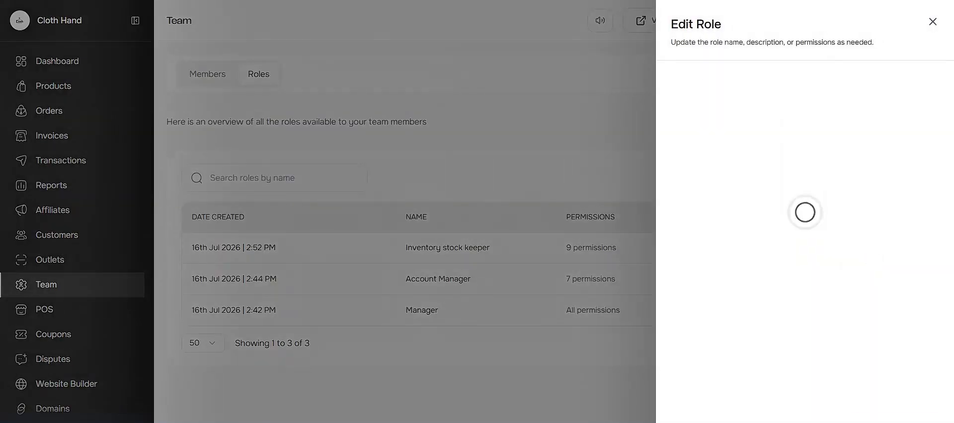
{"action": "left_click", "coordinate": [933, 22]}
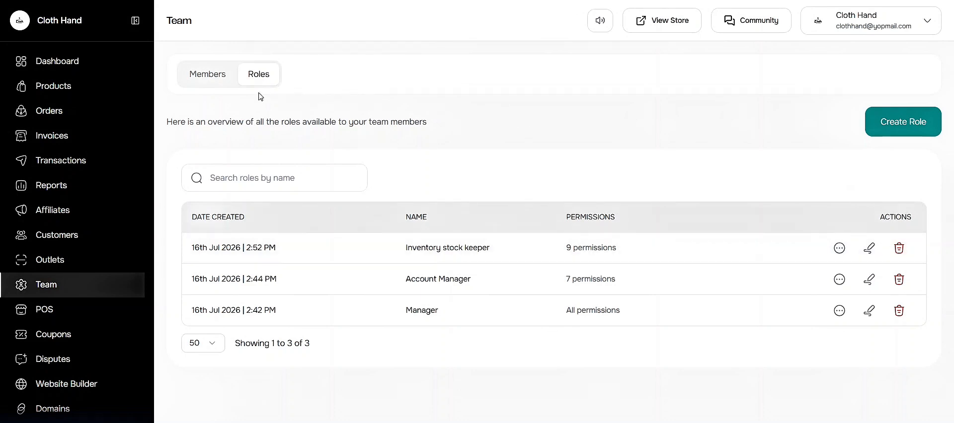
Open the form for inviting a new team member.
{"action": "left_click", "coordinate": [201, 79]}
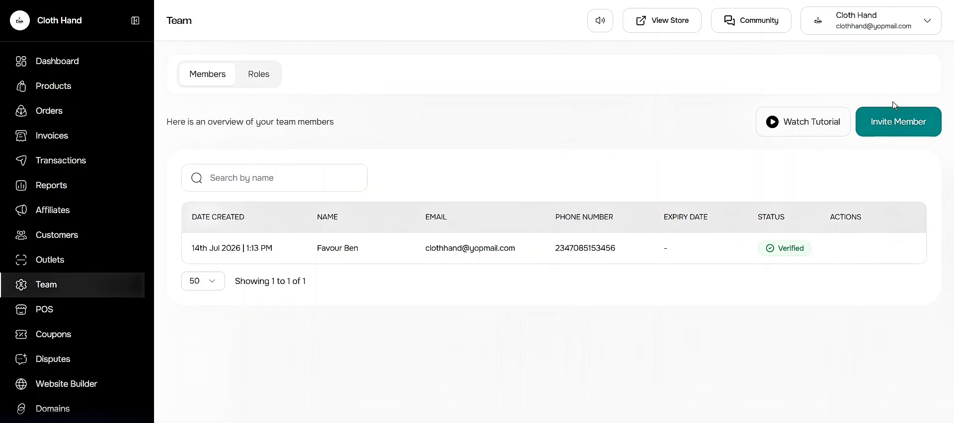
{"action": "left_click", "coordinate": [894, 120]}
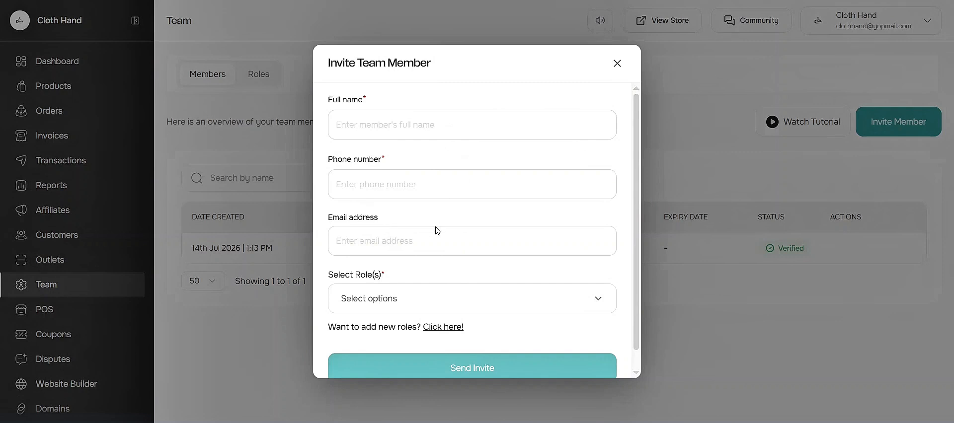
{"action": "scroll", "coordinate": [437, 230], "scroll_direction": "down", "scroll_amount": 1}
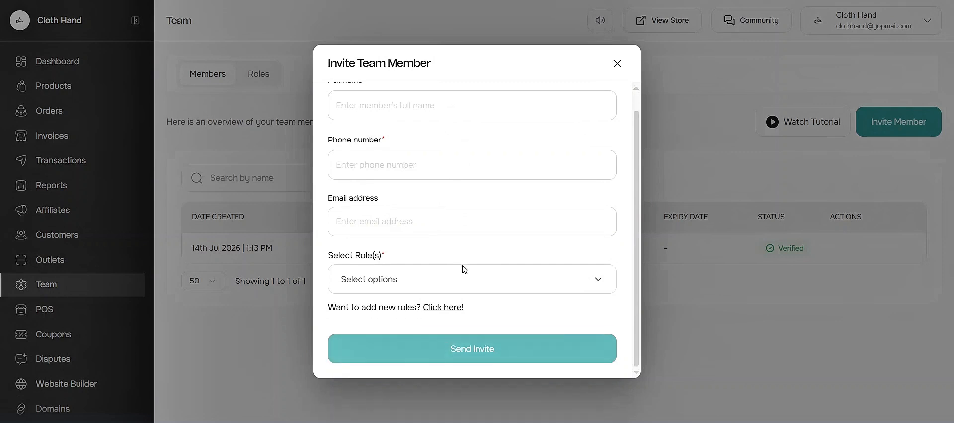
{"action": "scroll", "coordinate": [413, 144], "scroll_direction": "up", "scroll_amount": 2}
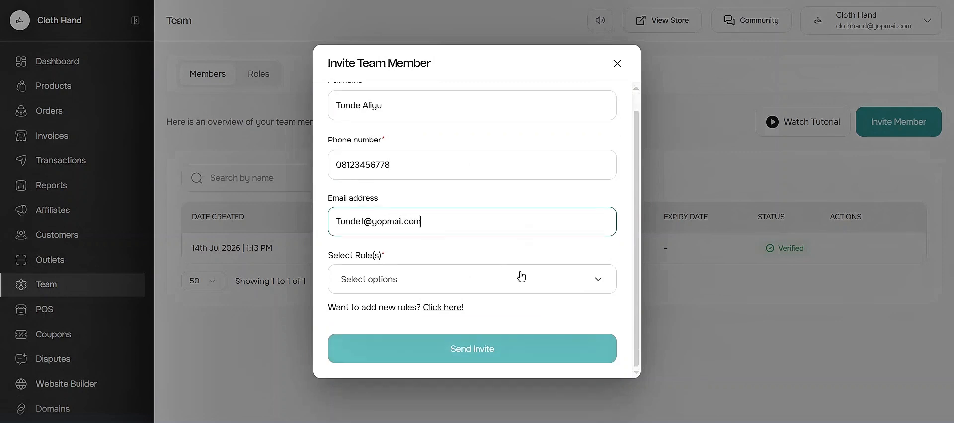
Fill in the new member's full name, phone number and email address, and assign only the Account Manager role.
{"action": "left_click", "coordinate": [521, 276]}
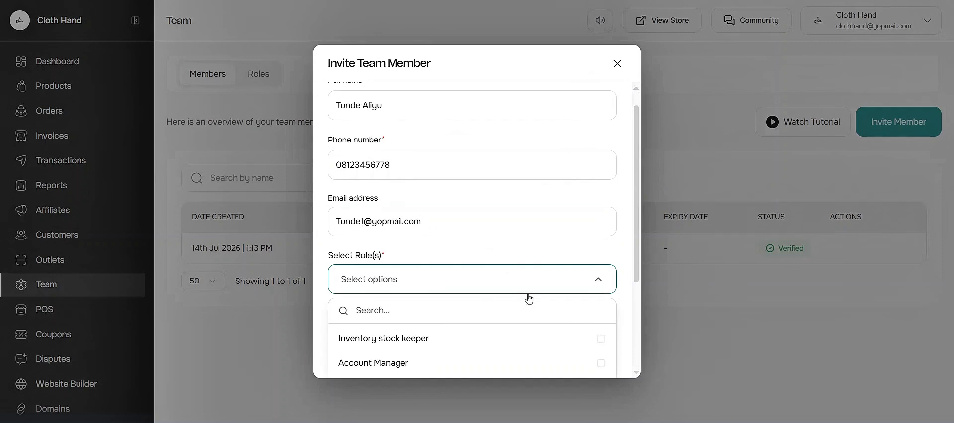
{"action": "scroll", "coordinate": [528, 298], "scroll_direction": "down", "scroll_amount": 2}
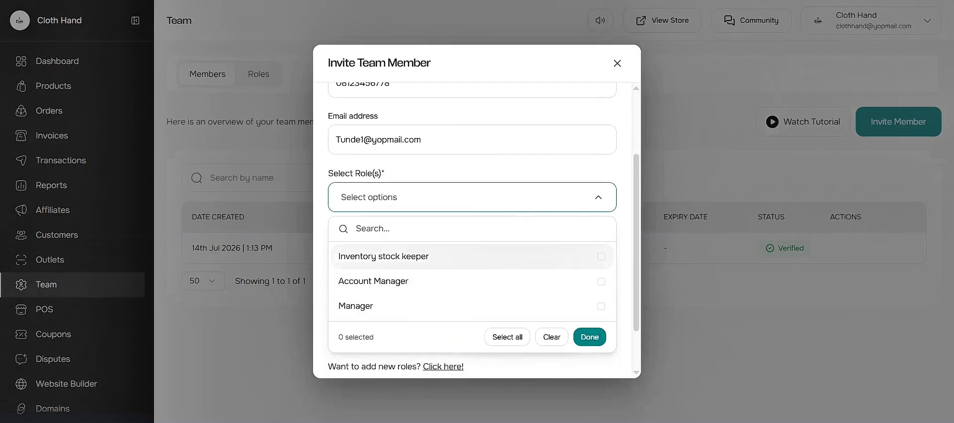
{"action": "left_click", "coordinate": [458, 289]}
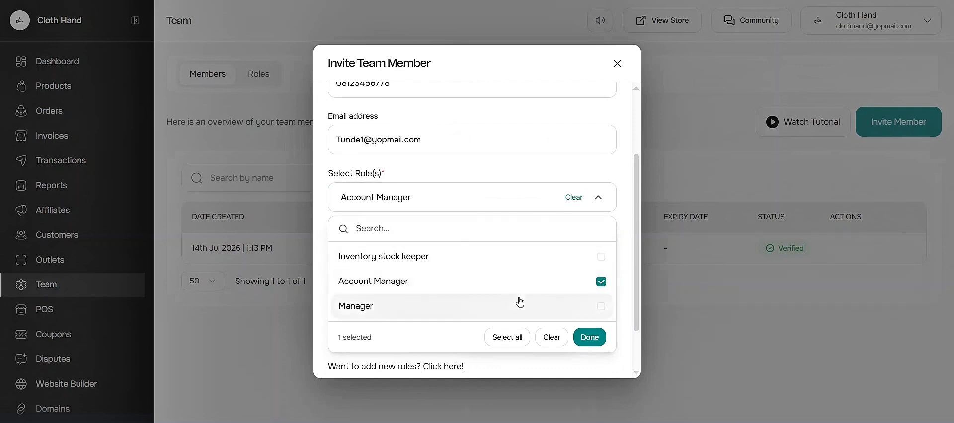
{"action": "left_click", "coordinate": [599, 267]}
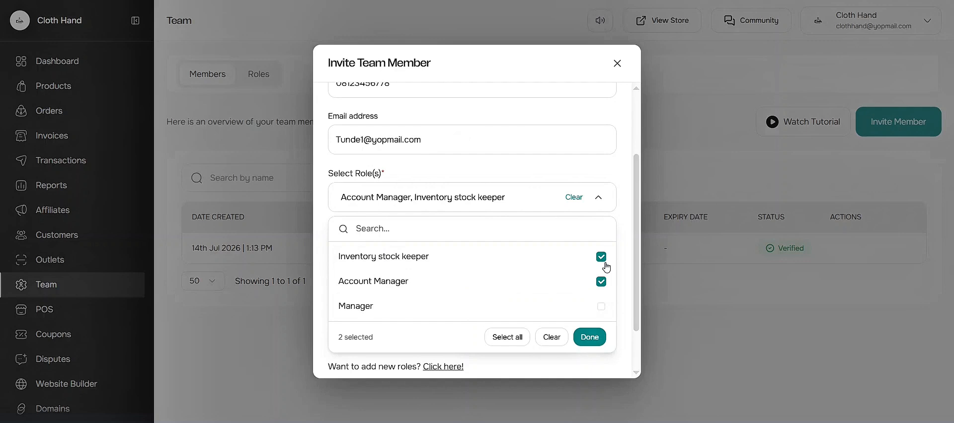
{"action": "left_click", "coordinate": [605, 264]}
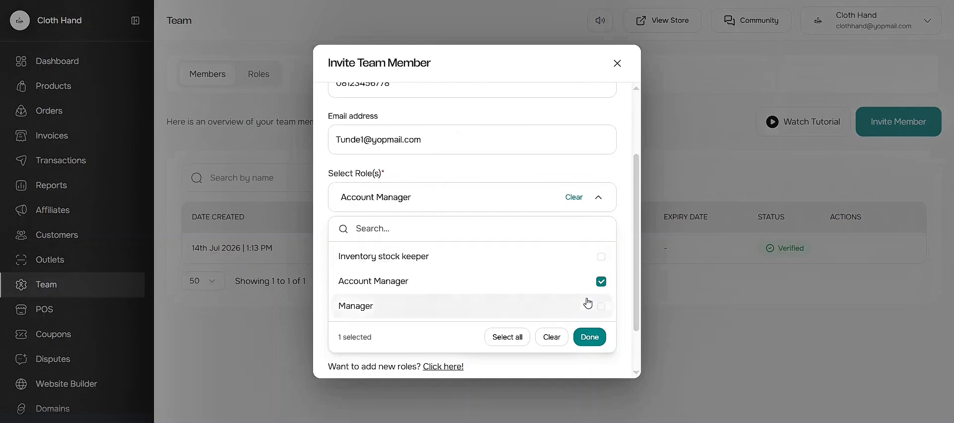
{"action": "left_click", "coordinate": [598, 341]}
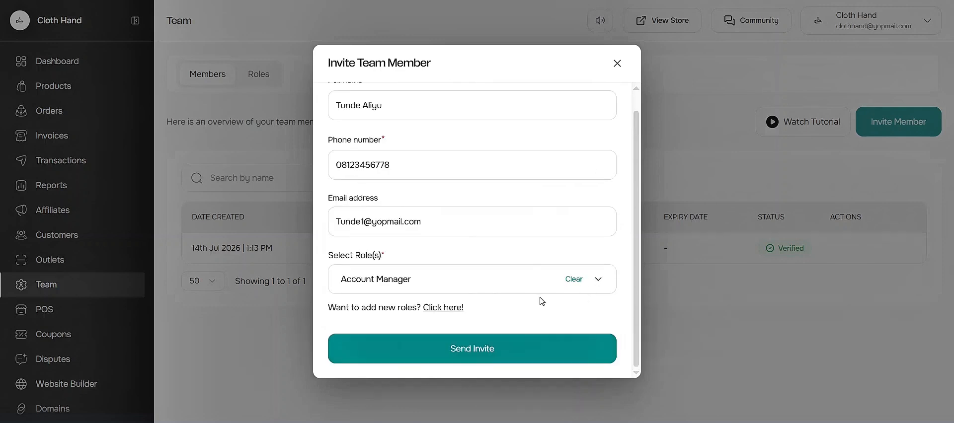
Send the team member invitation with the Account Manager role.
{"action": "left_click", "coordinate": [599, 282]}
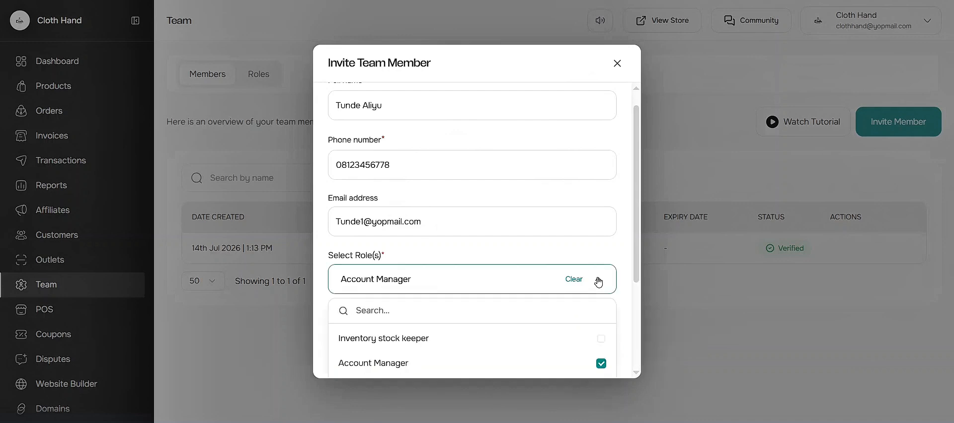
{"action": "left_click", "coordinate": [599, 281]}
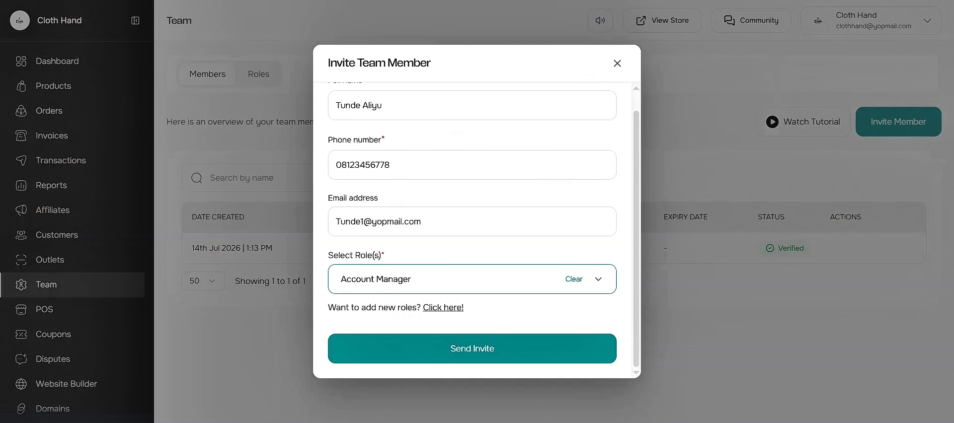
{"action": "scroll", "coordinate": [465, 289], "scroll_direction": "up", "scroll_amount": 1}
{"action": "scroll", "coordinate": [465, 289], "scroll_direction": "down", "scroll_amount": 1}
{"action": "left_click", "coordinate": [475, 348]}
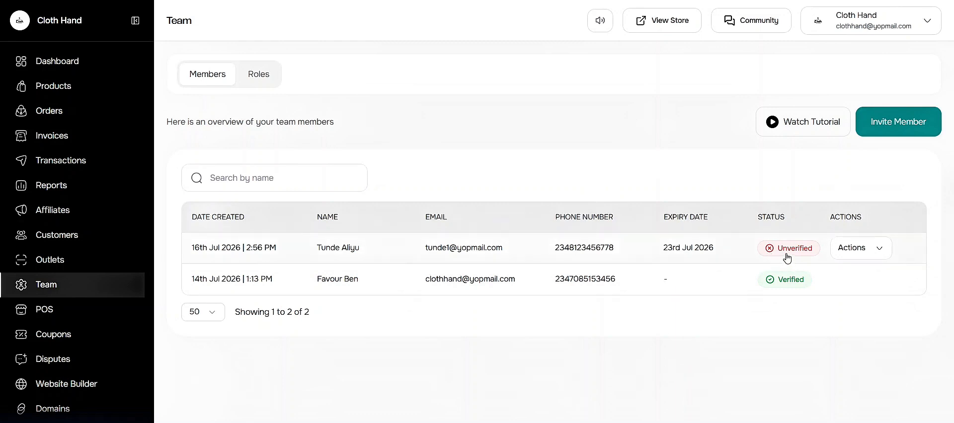
Open the invited member's Actions menu to view the available options, then dismiss it.
{"action": "left_click", "coordinate": [874, 251]}
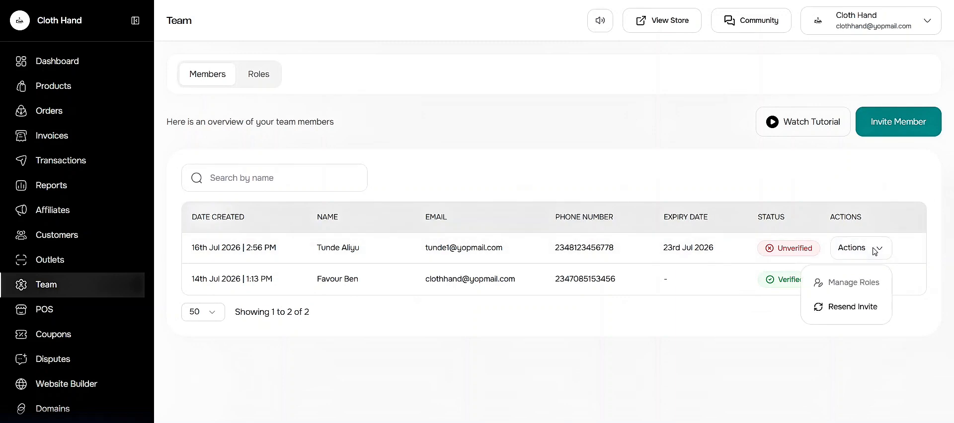
{"action": "left_click", "coordinate": [430, 163]}
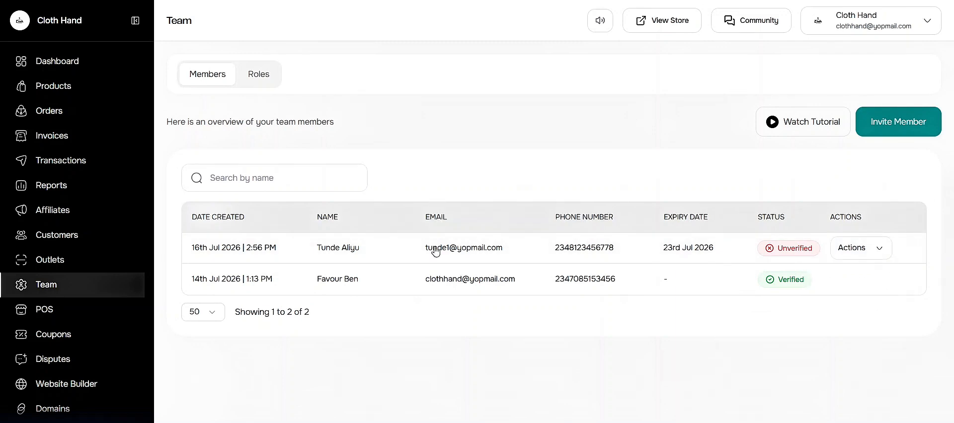